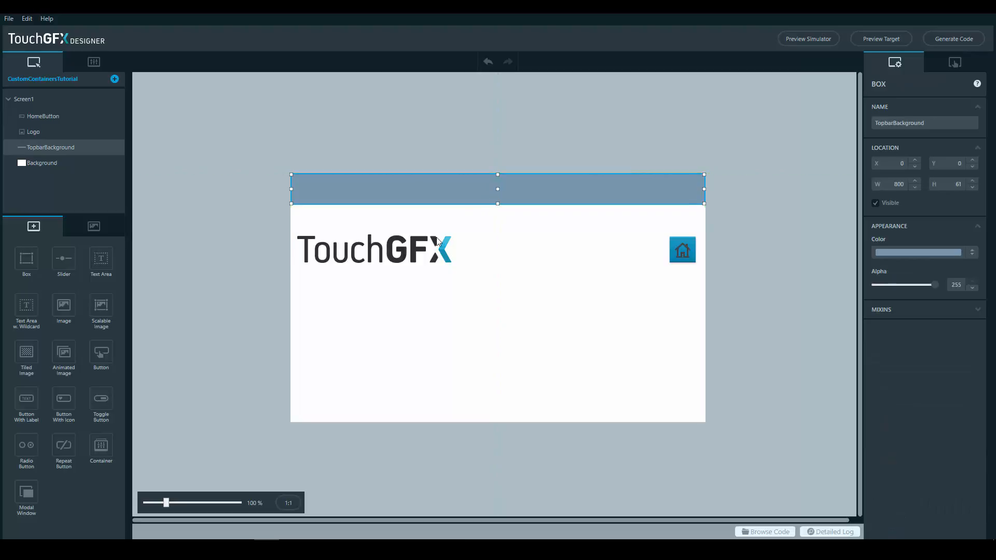
# Move the TouchGFX logo and the home button onto the blue top bar, aligning both within its height
pyautogui.moveTo(370, 252); pyautogui.dragTo(365, 192)
pyautogui.moveTo(681, 250); pyautogui.dragTo(685, 186)
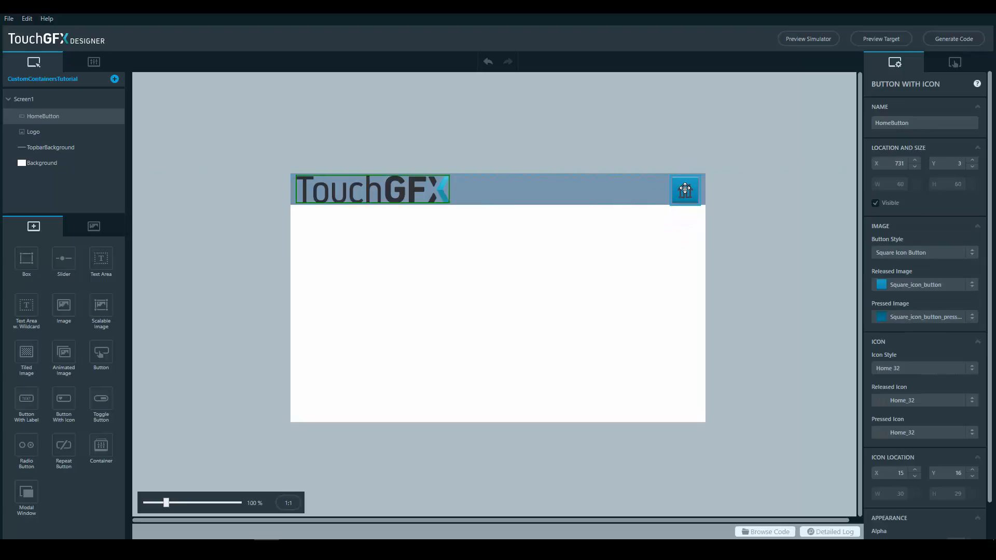
pyautogui.click(750, 224)
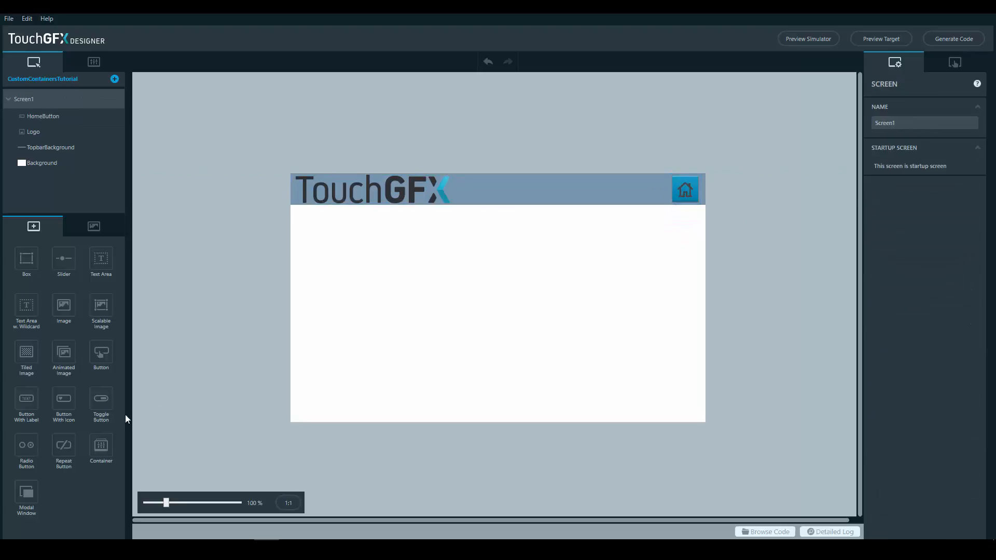
# Add an 800 × 66 container over the top bar, nest TopbarBackground, Logo and HomeButton inside it, and move the container as one unit
pyautogui.click(101, 445)
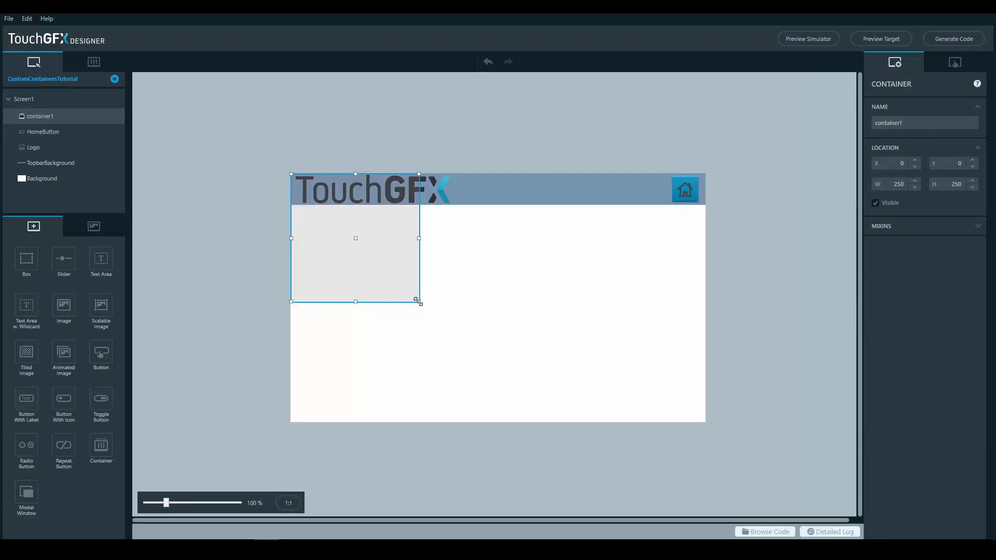
pyautogui.moveTo(418, 302); pyautogui.dragTo(702, 207)
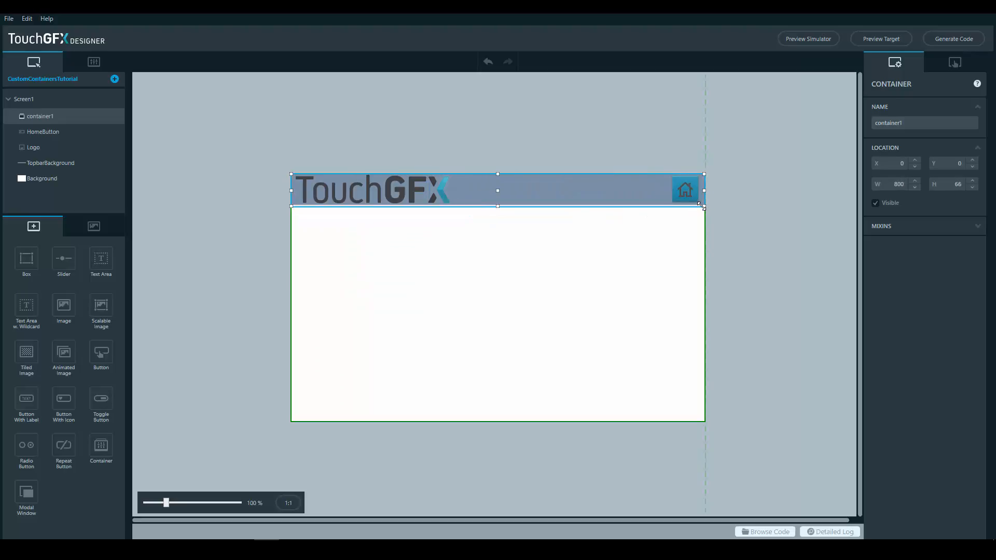
pyautogui.click(55, 162)
pyautogui.keyDown('ctrl'); pyautogui.click(51, 147); pyautogui.keyUp('ctrl')
pyautogui.keyDown('ctrl'); pyautogui.click(52, 132); pyautogui.keyUp('ctrl')
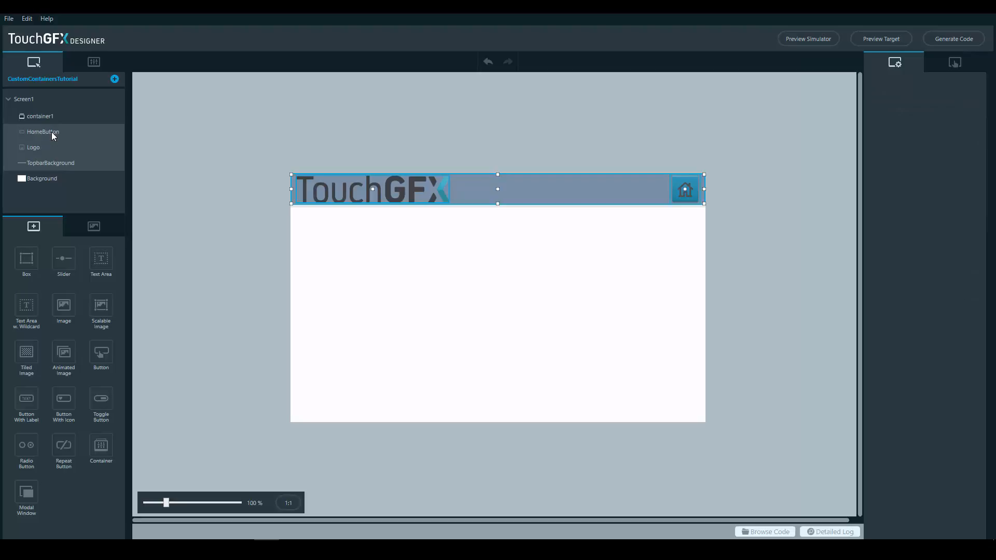
pyautogui.moveTo(51, 133); pyautogui.dragTo(63, 115)
pyautogui.click(69, 118)
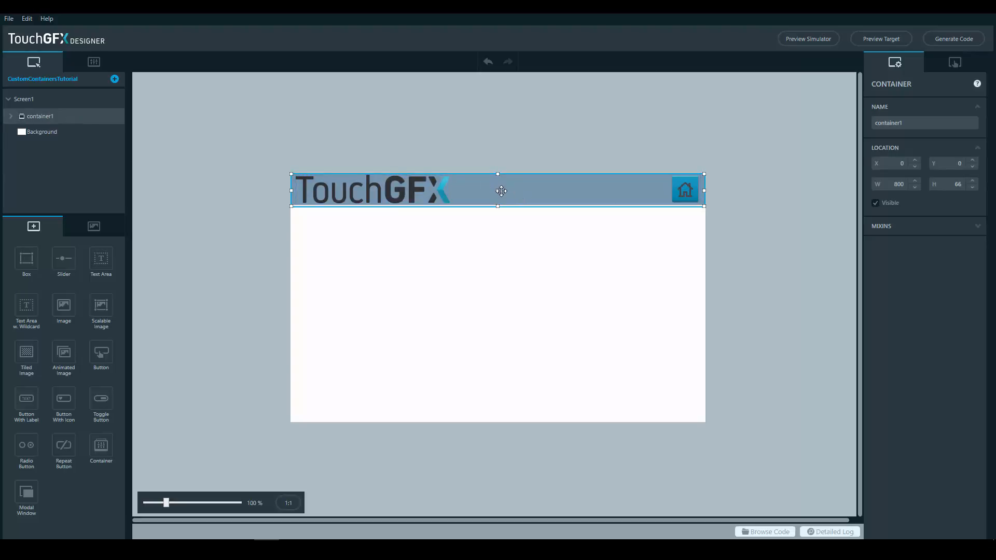
pyautogui.moveTo(497, 191); pyautogui.dragTo(506, 242)
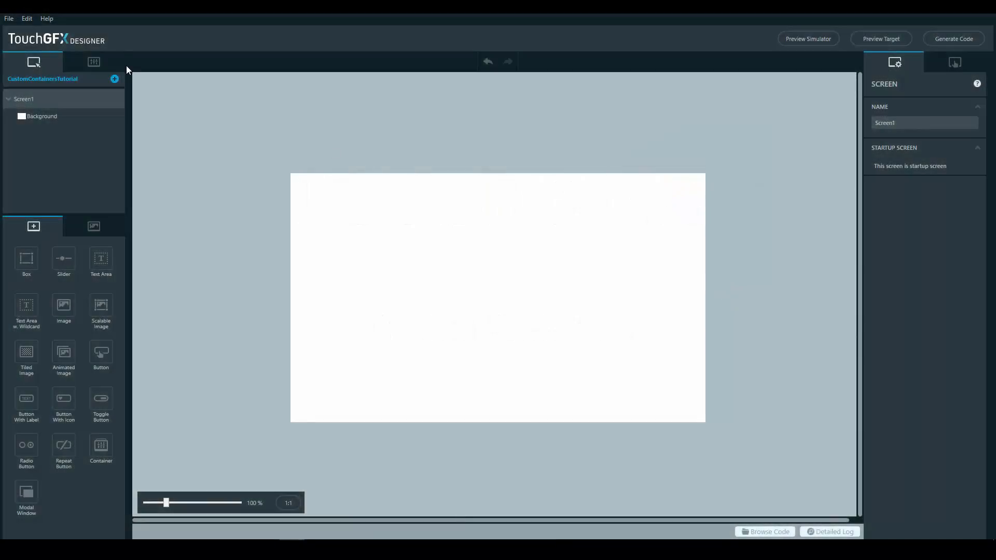
# Create a new custom container and size it to the full canvas width, about 800 × 110
pyautogui.click(91, 61)
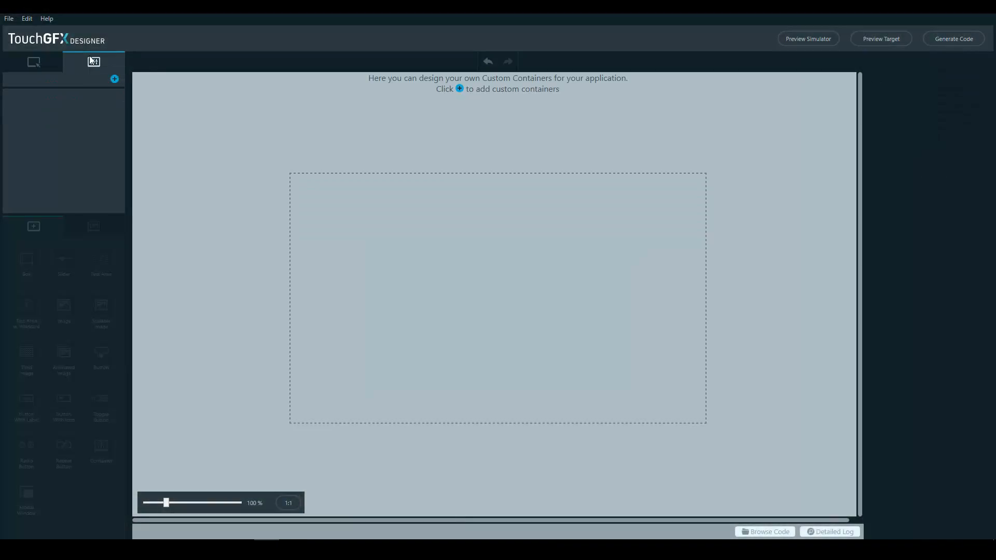
pyautogui.click(114, 80)
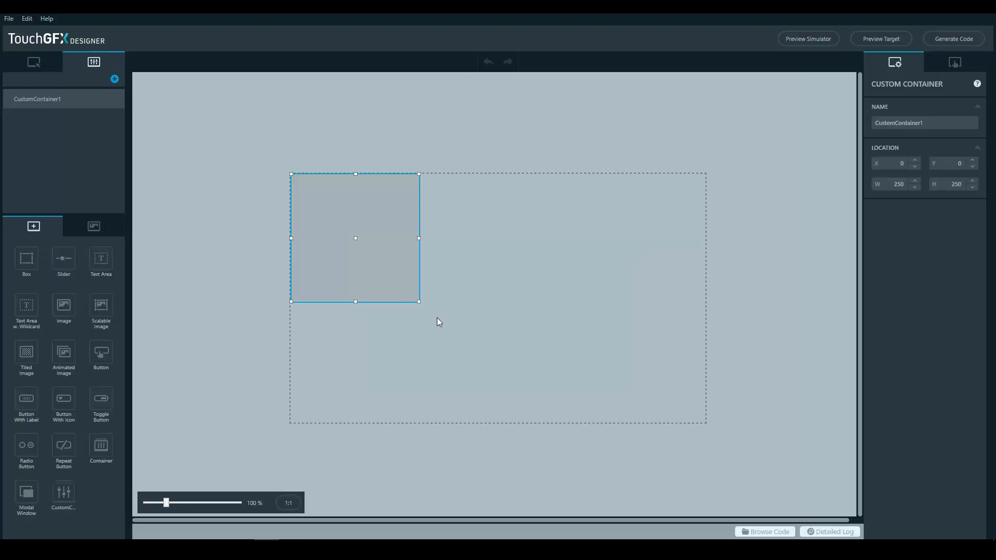
pyautogui.moveTo(418, 301); pyautogui.dragTo(706, 232)
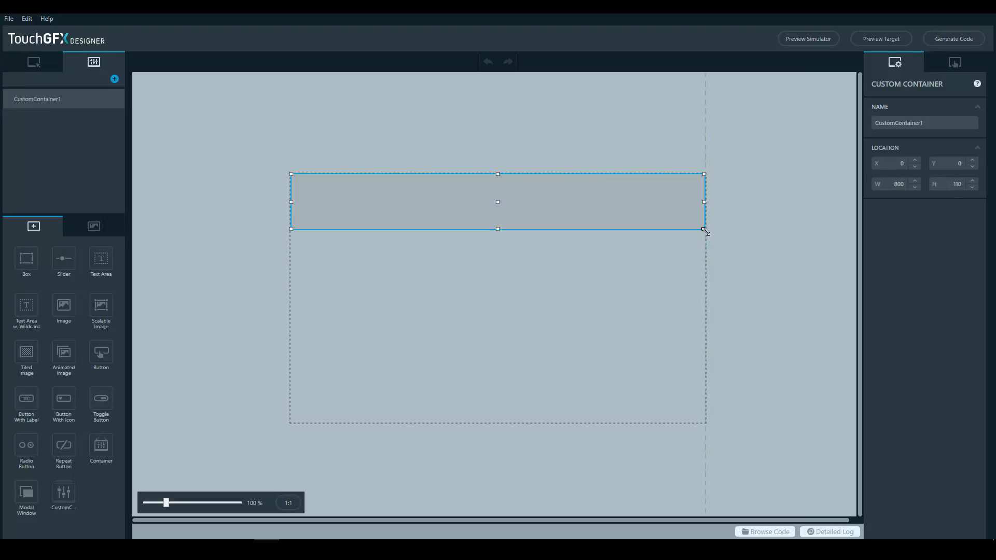
# Add a box about 800 × 86 to the custom container and colour it dark blue, #FF1A5491
pyautogui.click(29, 260)
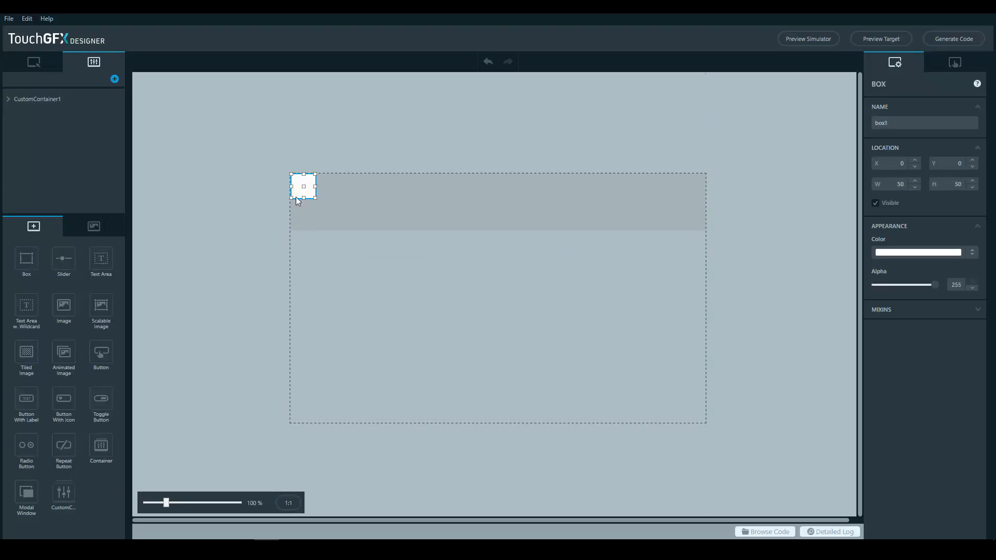
pyautogui.moveTo(315, 198); pyautogui.dragTo(705, 218)
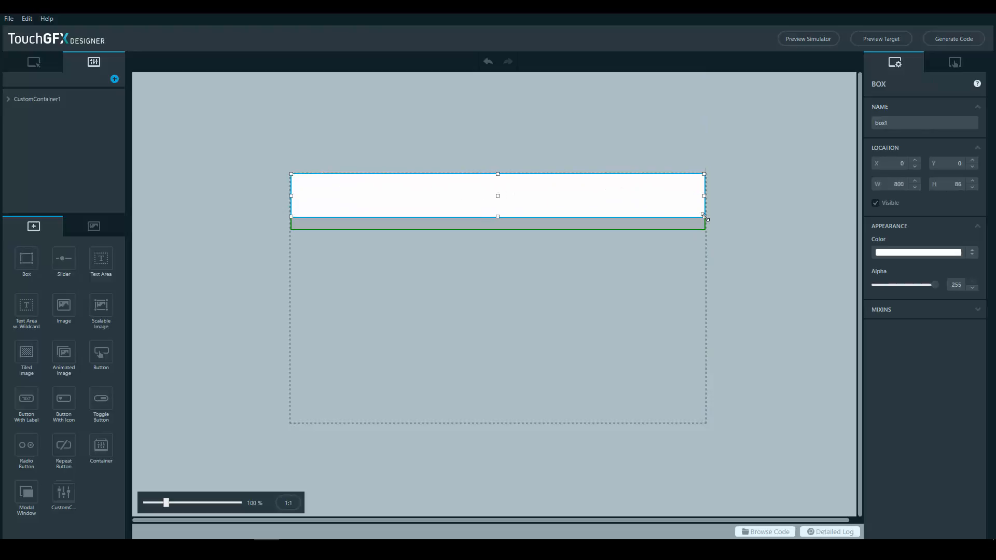
pyautogui.click(917, 253)
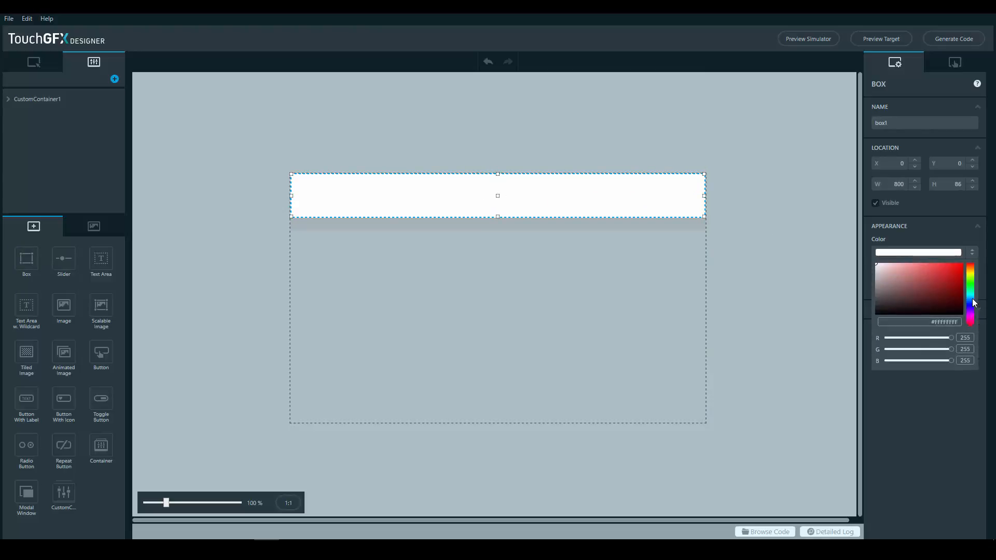
pyautogui.click(974, 304)
pyautogui.click(947, 286)
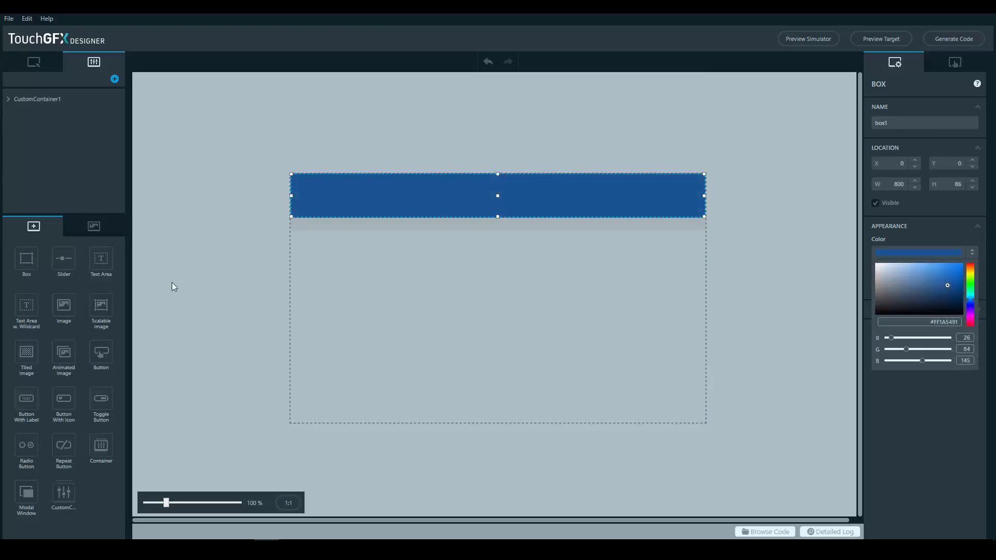
# Place the TouchGFX logo image on the blue box at about X 15, Y 16
pyautogui.click(94, 226)
pyautogui.moveTo(50, 270); pyautogui.dragTo(368, 200)
# Add a Button With Icon near the blue box's far end from the logo, using the Square Icon Button style
pyautogui.click(32, 228)
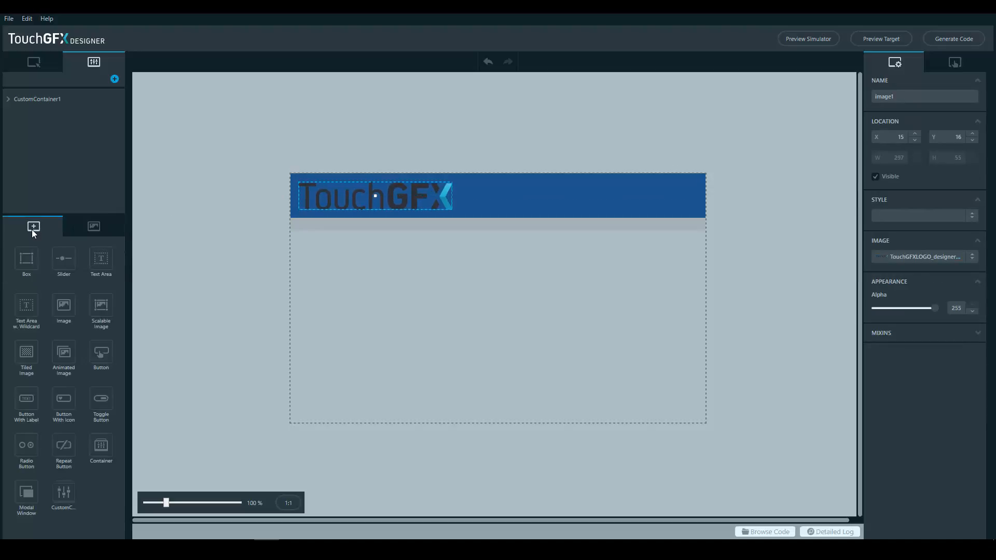
pyautogui.click(64, 398)
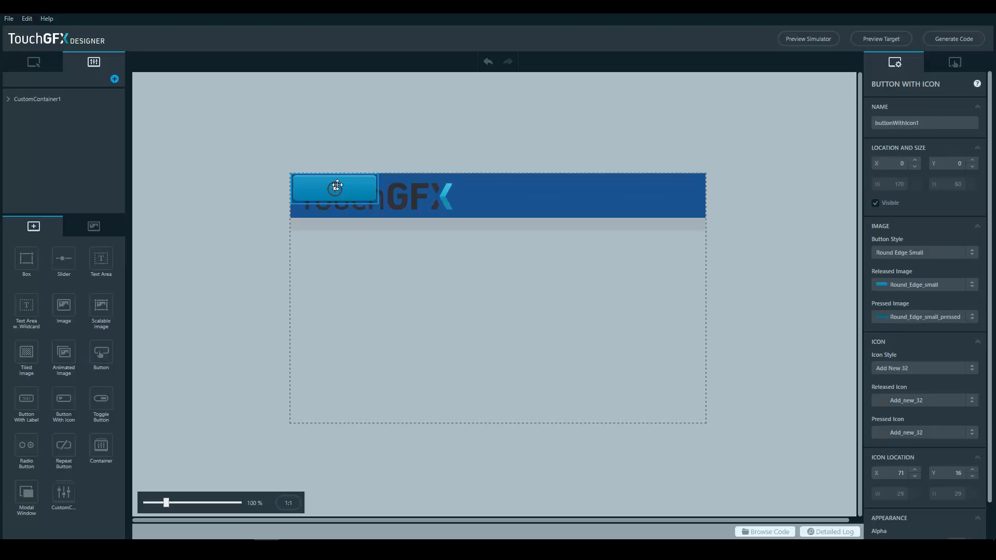
pyautogui.moveTo(357, 197); pyautogui.dragTo(671, 196)
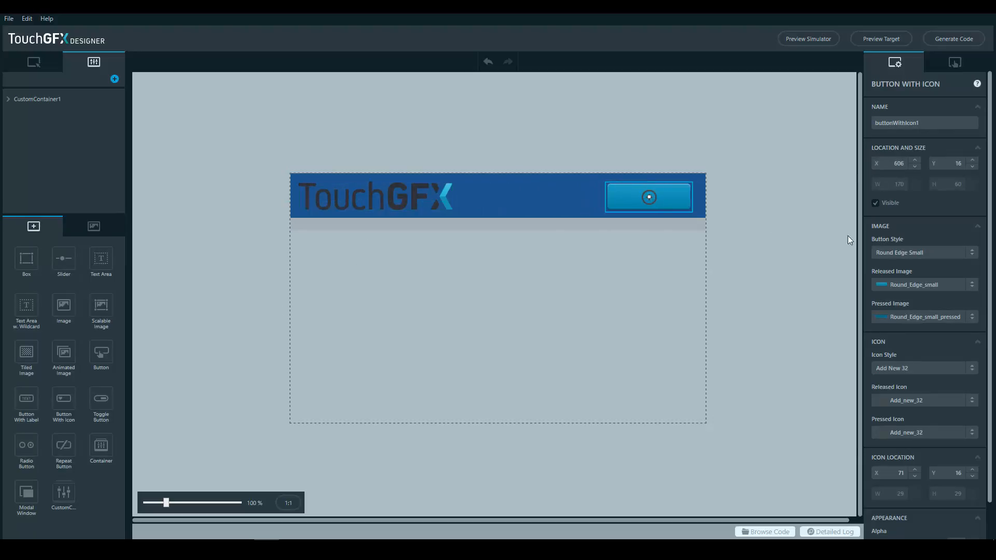
pyautogui.click(920, 253)
pyautogui.click(904, 332)
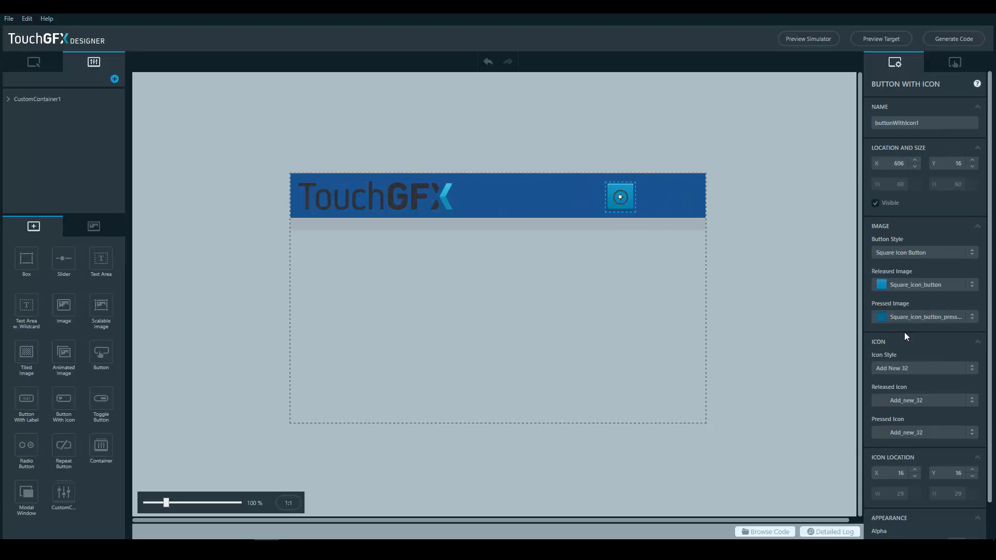
# Give the button the Home 32 icon and move it to about X 718, Y 16, level with the logo
pyautogui.click(917, 364)
pyautogui.scroll(-5, 901, 430)
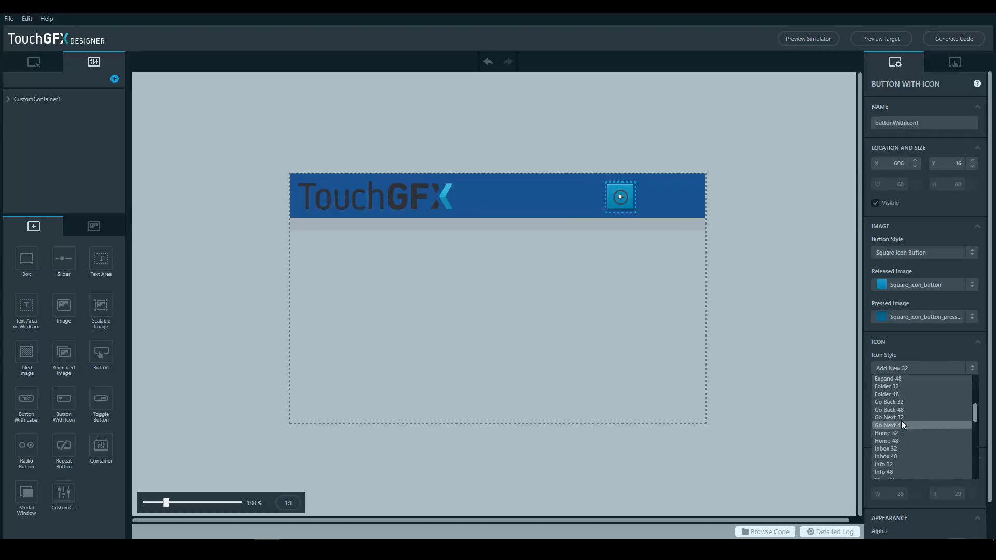
pyautogui.click(900, 432)
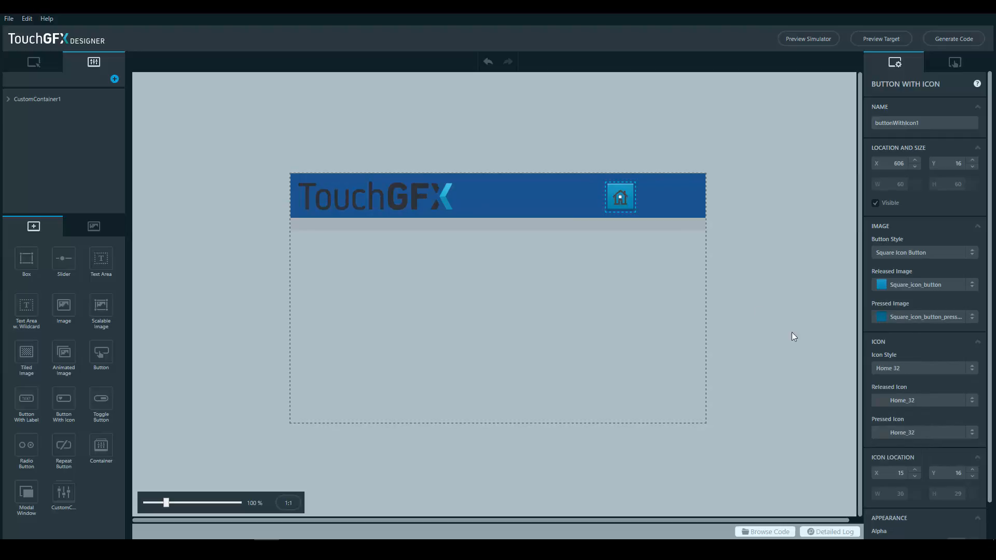
pyautogui.moveTo(620, 195); pyautogui.dragTo(678, 196)
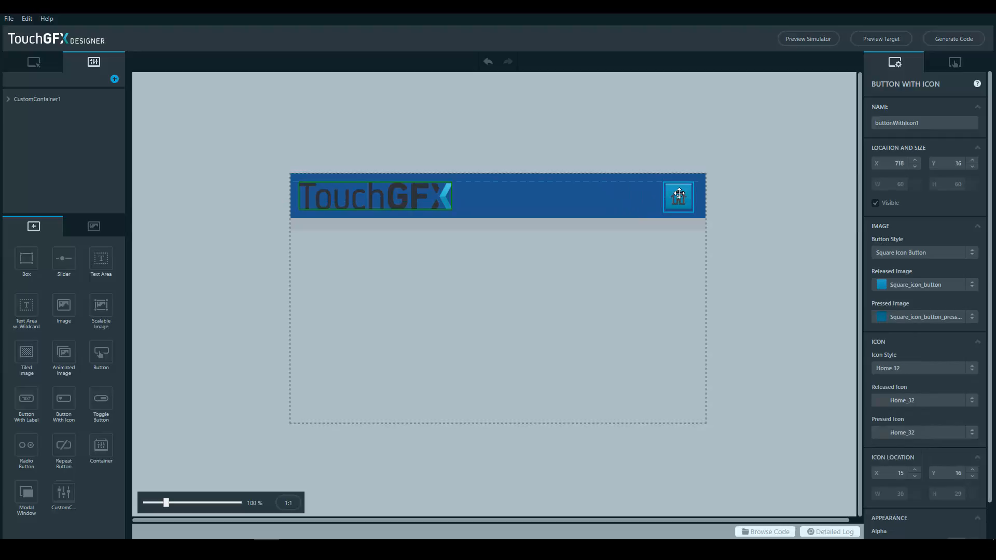
# Rename the custom container as Topbar and reduce its height to 86 to match the blue box
pyautogui.click(53, 101)
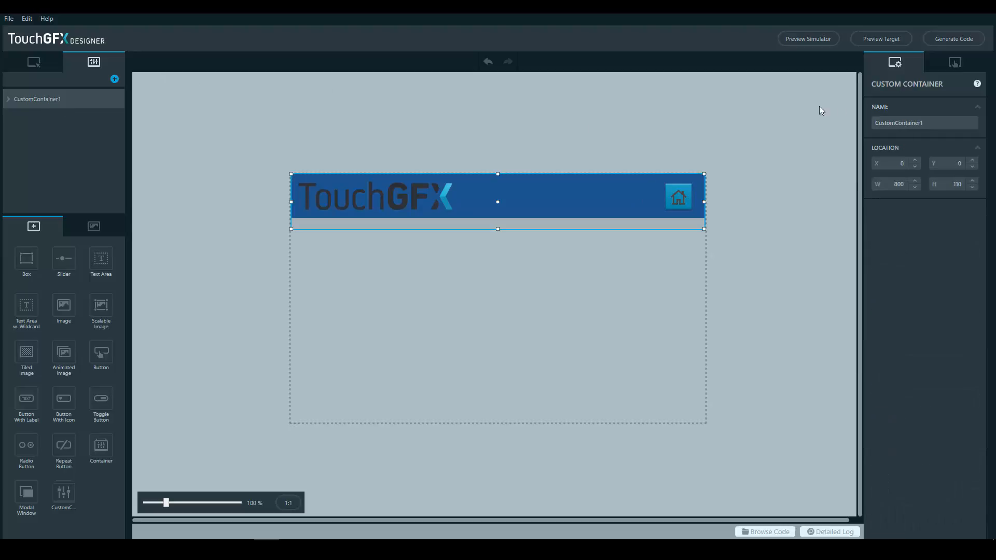
pyautogui.write('Topbar')
pyautogui.click(583, 124)
pyautogui.click(464, 227)
pyautogui.moveTo(498, 228); pyautogui.dragTo(498, 217)
pyautogui.click(397, 108)
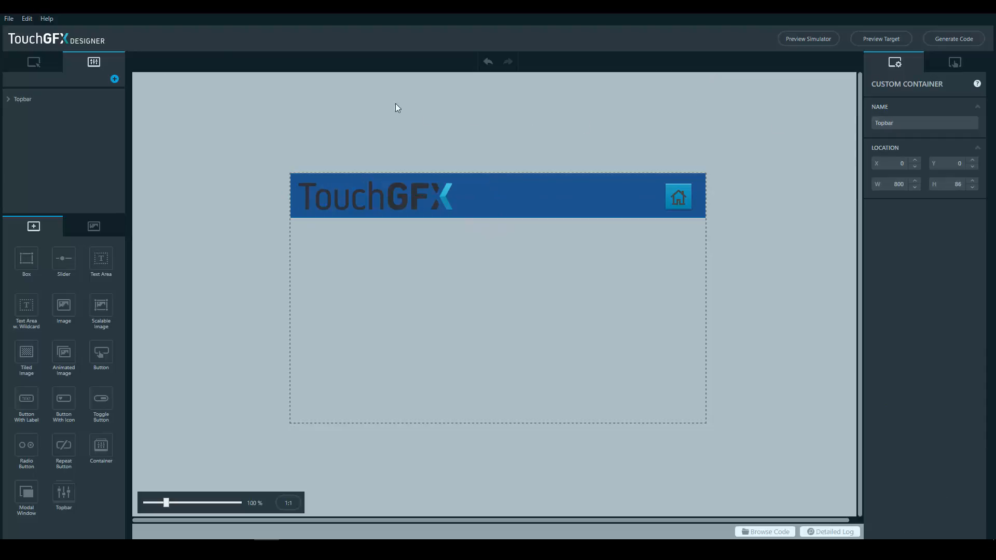
# Return to Screen1 and insert the Topbar custom container
pyautogui.click(29, 57)
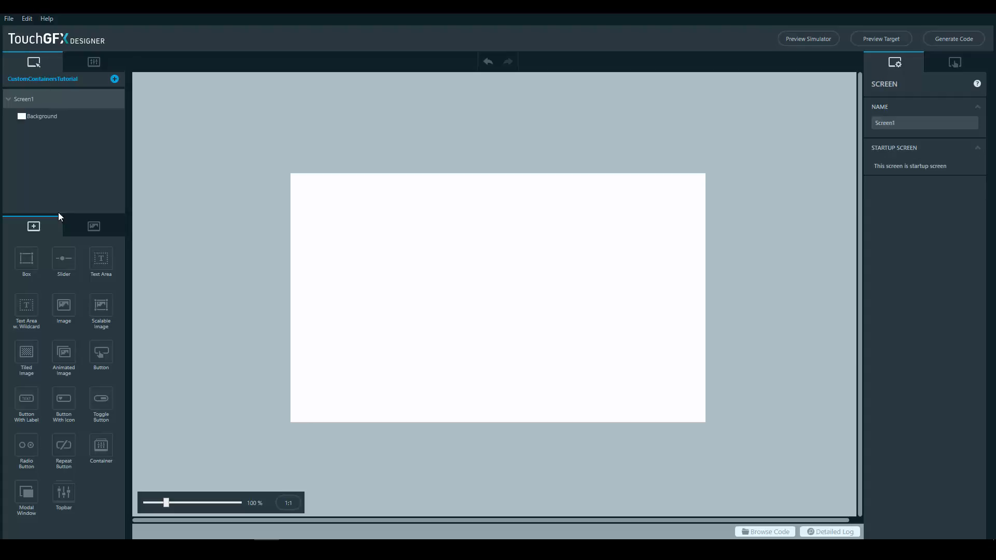
pyautogui.click(62, 492)
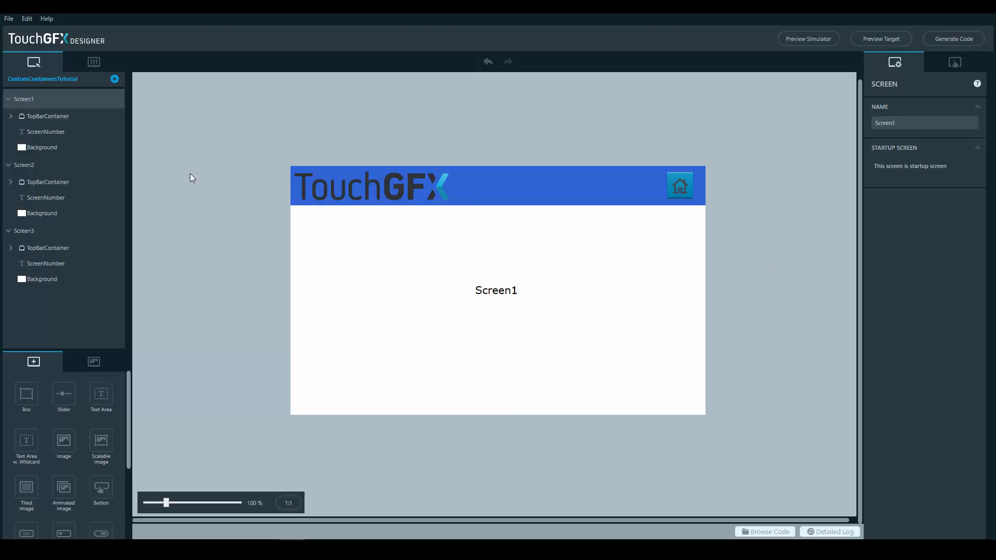
# Review Screen2 and Screen3, and examine the separate TopBarContainer on each of the three screens
pyautogui.click(42, 165)
pyautogui.click(37, 233)
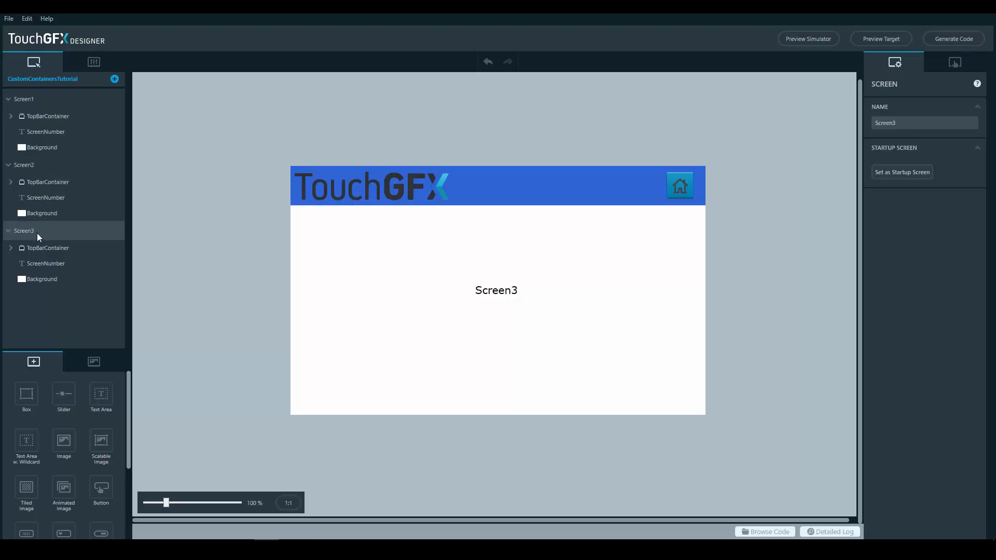
pyautogui.click(67, 117)
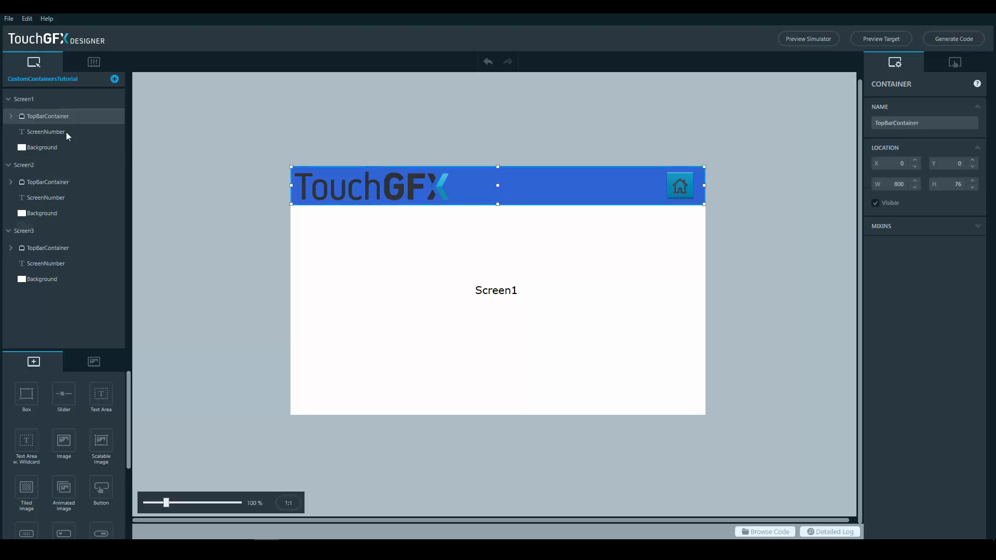
pyautogui.click(51, 182)
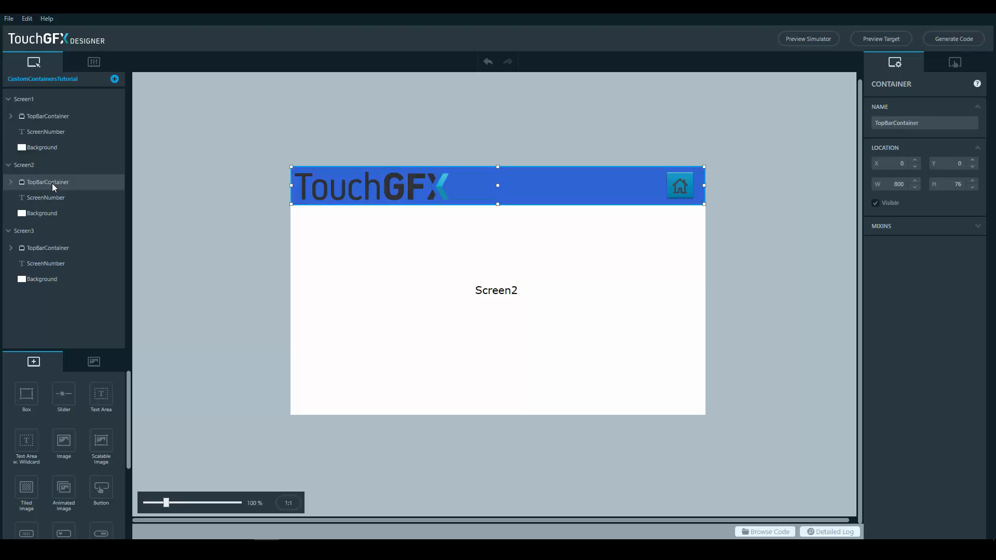
pyautogui.click(43, 249)
# Change the colour of the TopBarBackground box inside Screen1's TopBarContainer to green, #FF2ED46F
pyautogui.click(71, 118)
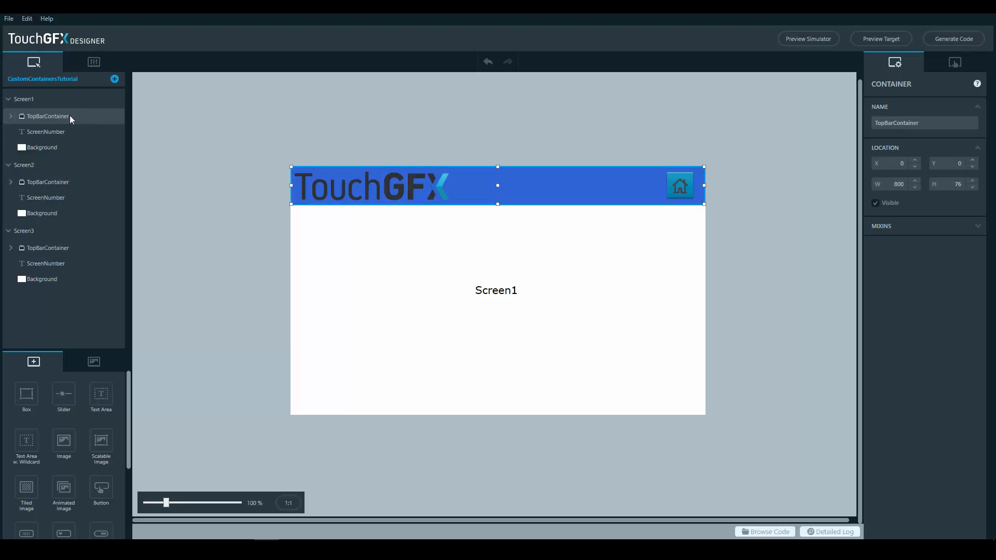
pyautogui.doubleClick(568, 195)
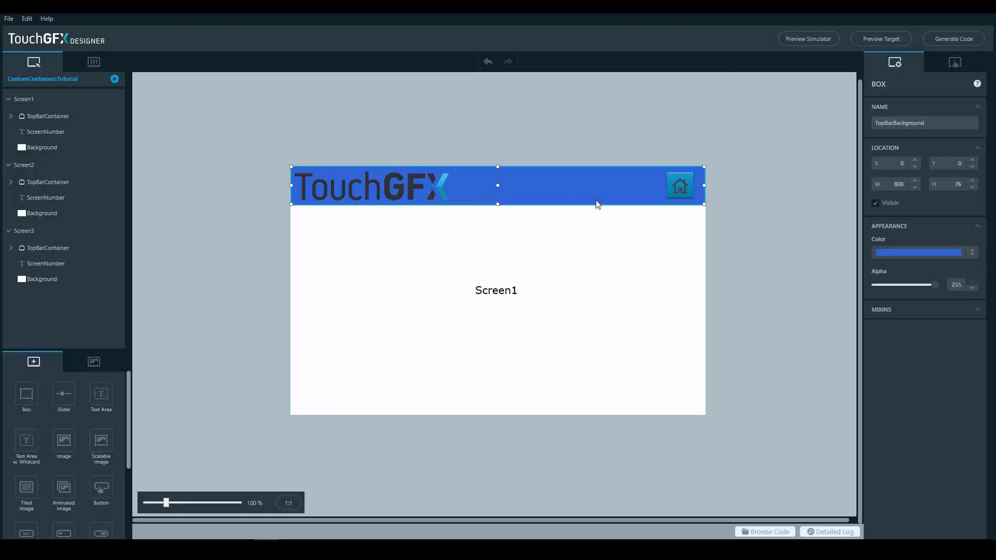
pyautogui.click(935, 252)
pyautogui.click(969, 286)
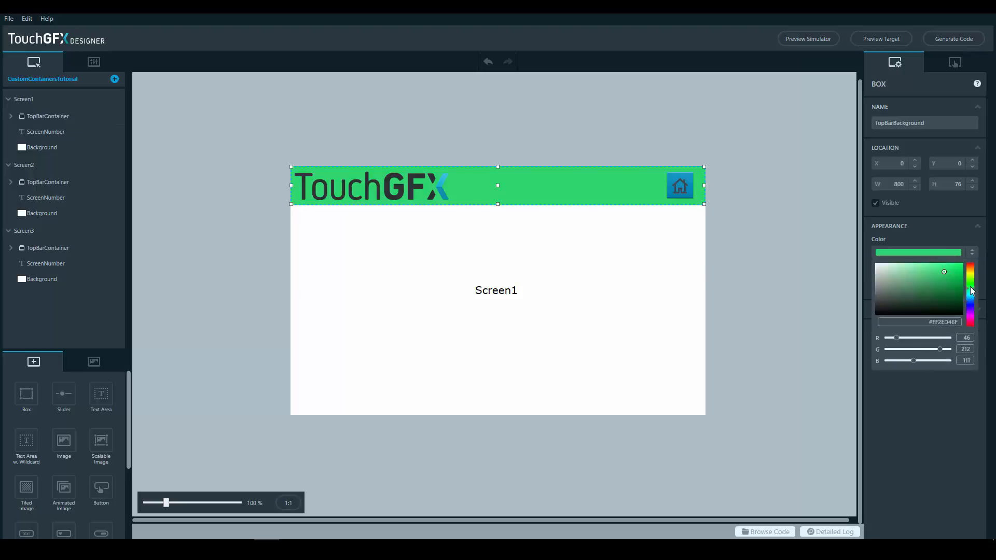
pyautogui.click(787, 241)
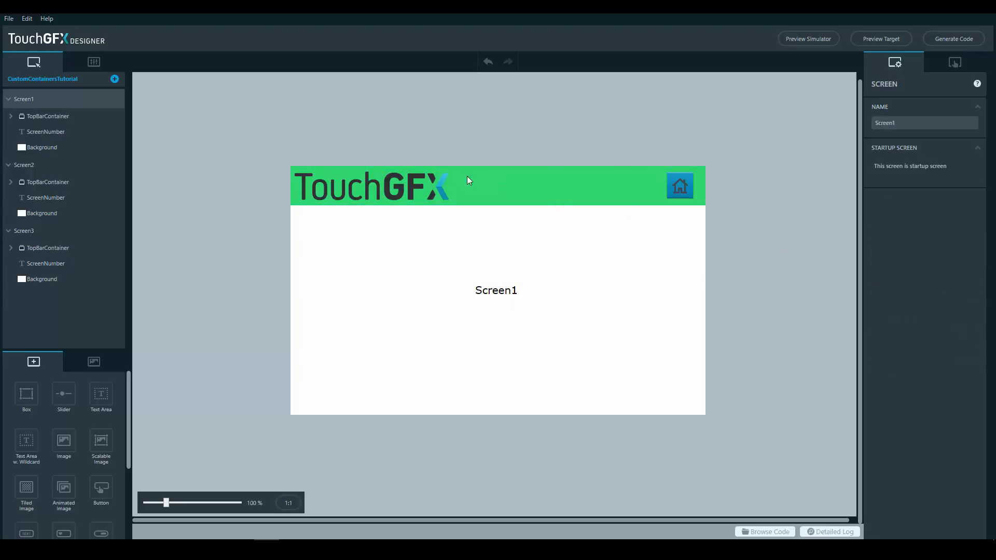
# Compare the top bars on Screen2 and Screen3 with Screen1, for both the regular container and the custom container versions
pyautogui.click(42, 165)
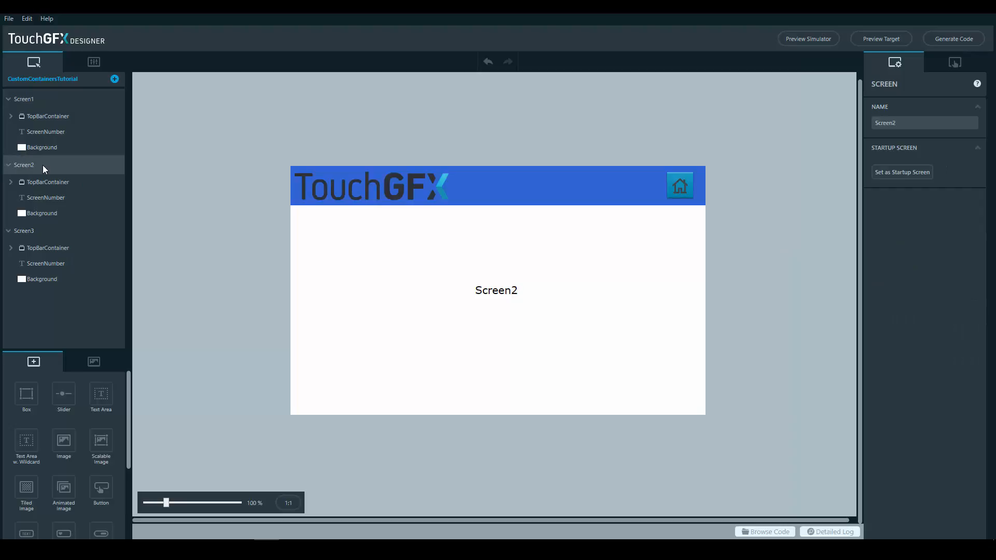
pyautogui.click(39, 231)
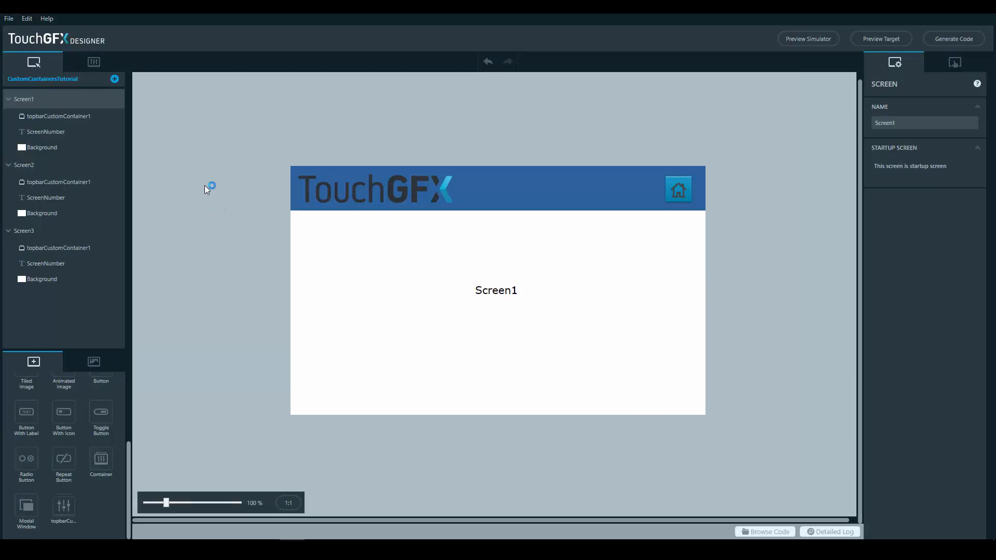
pyautogui.click(50, 170)
pyautogui.click(59, 231)
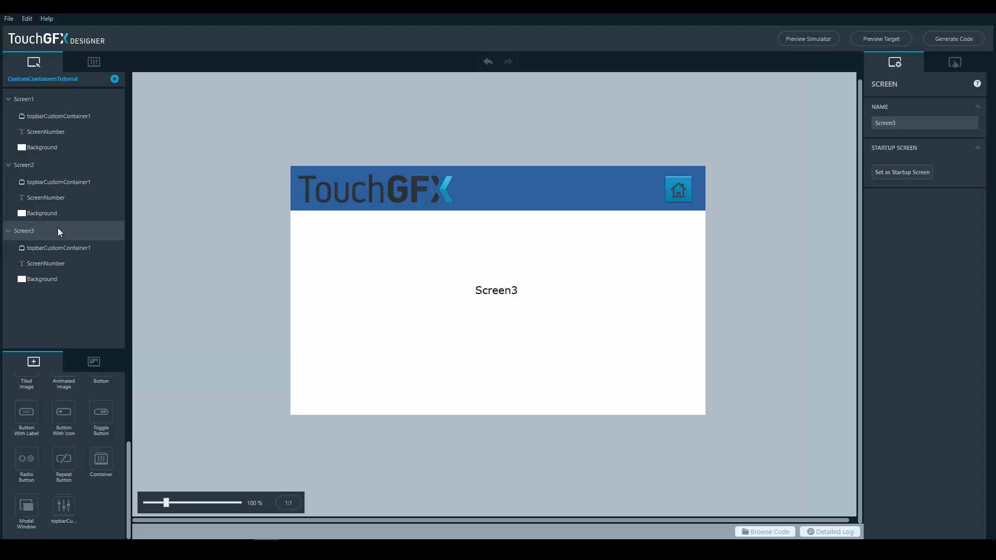
# Change the colour of the background box in the topbarCustomContainer definition to green, #FF2B9C74
pyautogui.click(74, 116)
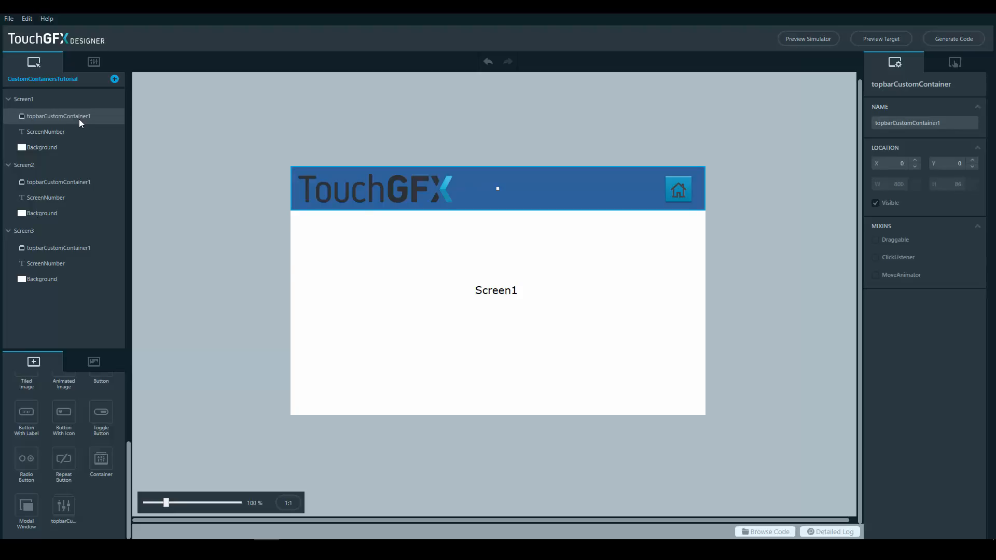
pyautogui.click(94, 62)
pyautogui.click(558, 191)
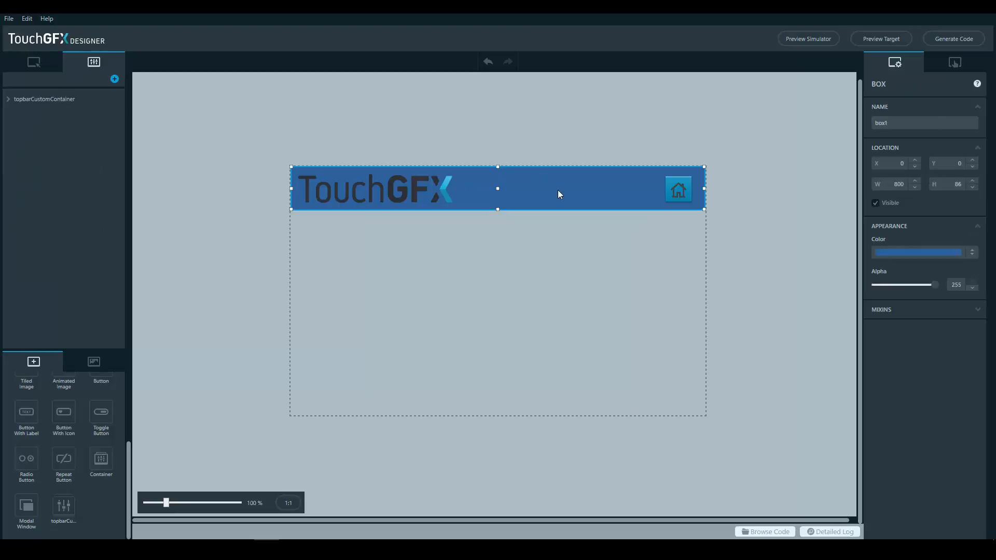
pyautogui.click(925, 250)
pyautogui.click(968, 289)
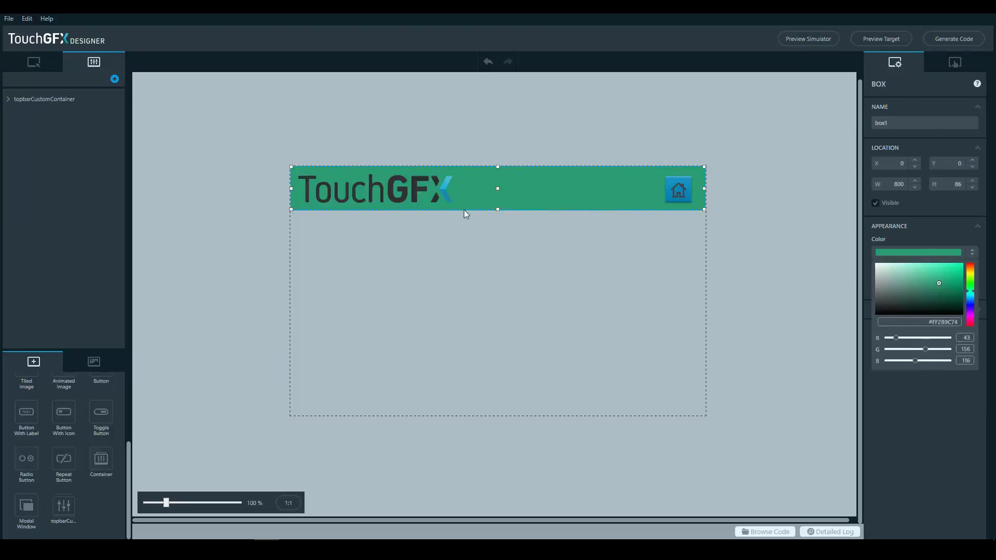
# Check the custom container top bar on Screen1, Screen2 and Screen3
pyautogui.click(34, 62)
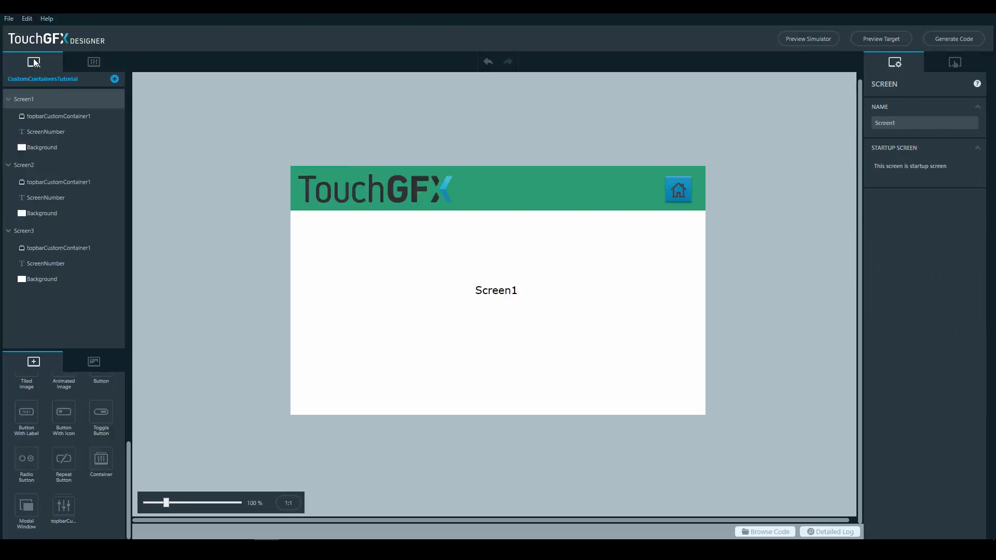
pyautogui.click(39, 164)
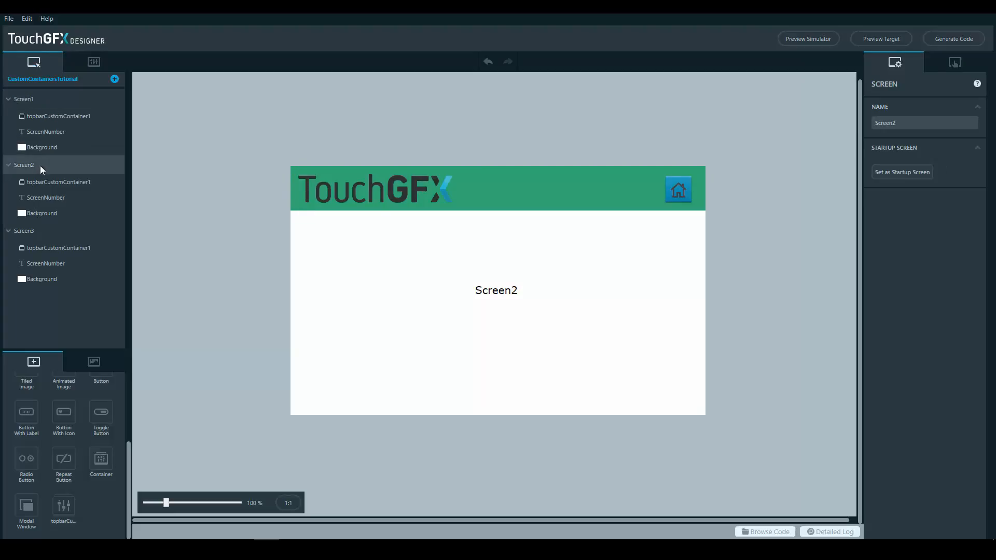
pyautogui.click(36, 229)
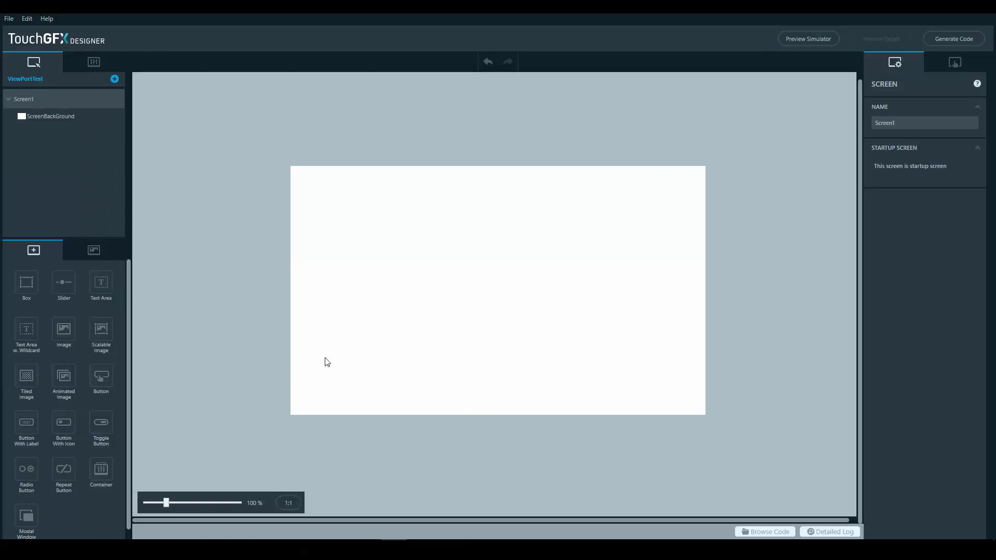
# Add a 250-pixel-wide container to Screen1 of the ViewPortTest project, centred horizontally and stretched to the full screen height
pyautogui.click(99, 473)
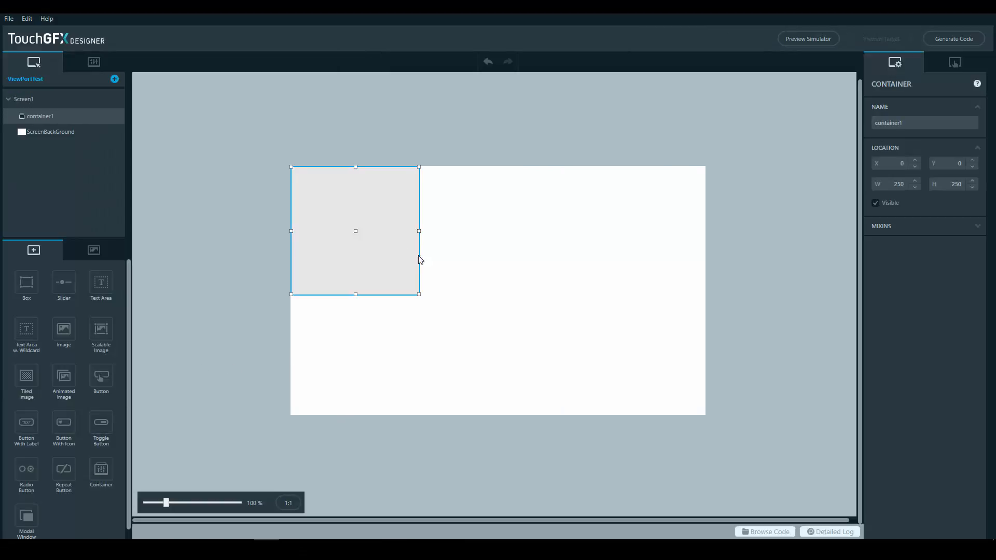
pyautogui.moveTo(384, 237); pyautogui.dragTo(525, 235)
pyautogui.moveTo(498, 302); pyautogui.dragTo(465, 420)
pyautogui.click(212, 324)
# Add a box at X 275, Y 0, colour it green #FF39A881 and resize it to 250 × 480 to cover the container
pyautogui.click(33, 280)
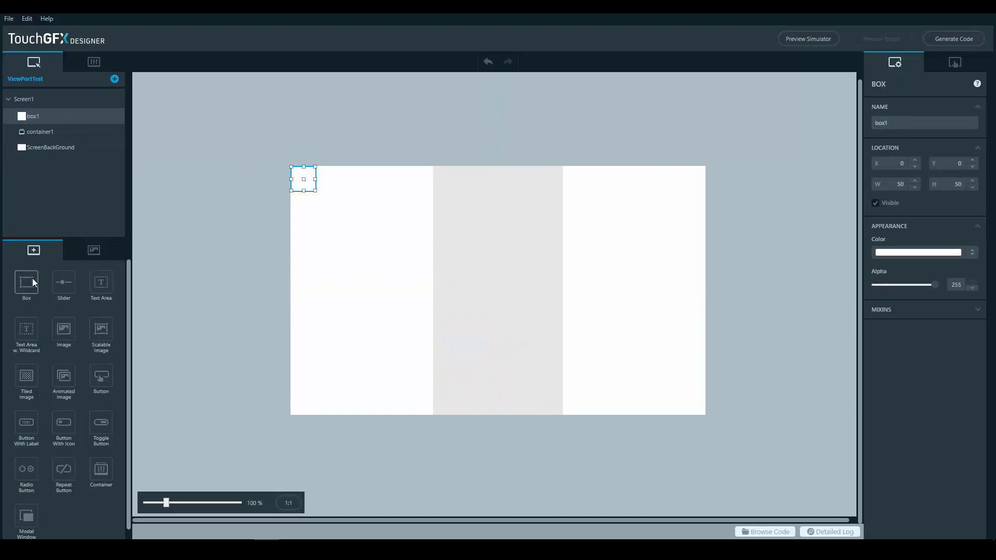
pyautogui.moveTo(306, 178); pyautogui.dragTo(447, 178)
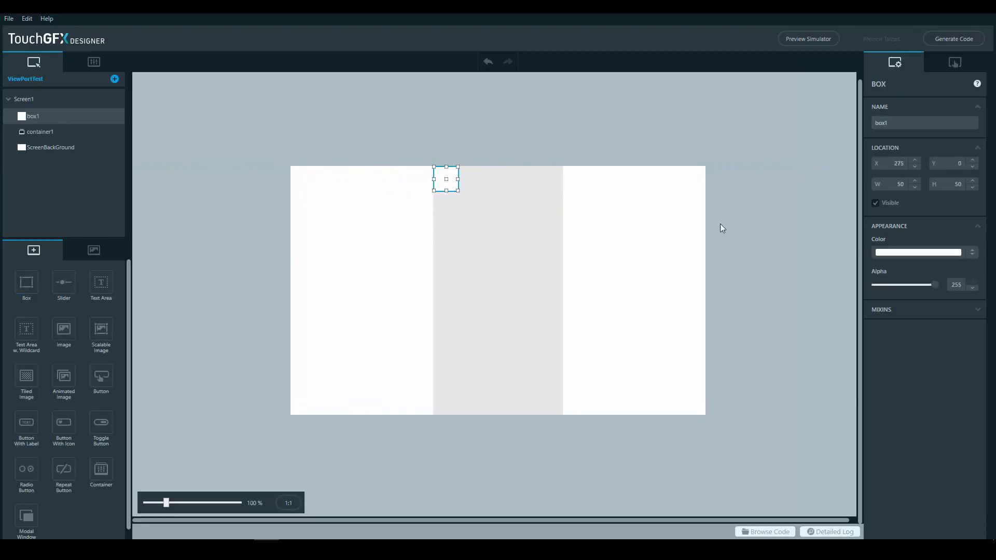
pyautogui.click(918, 252)
pyautogui.click(970, 293)
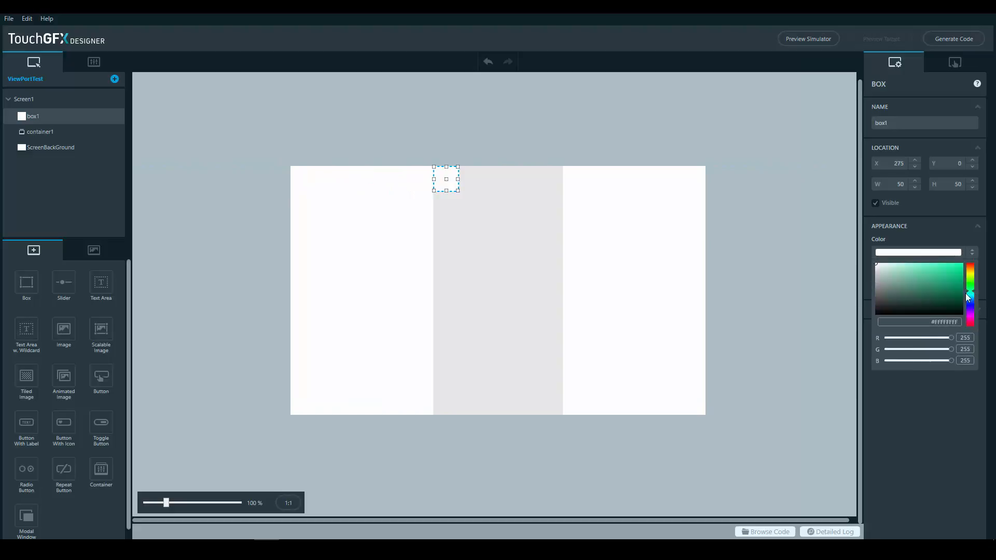
pyautogui.moveTo(962, 287); pyautogui.dragTo(918, 283)
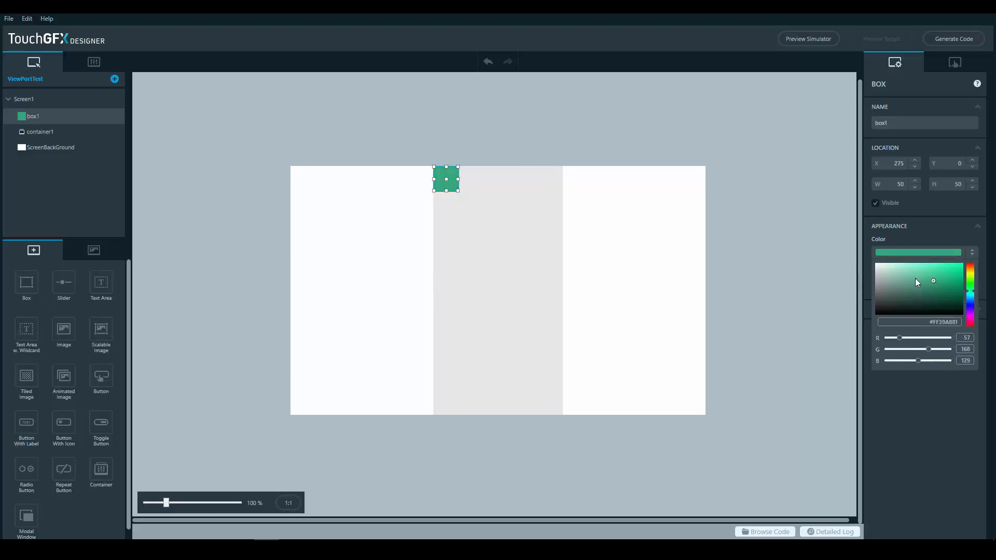
pyautogui.click(459, 194)
pyautogui.moveTo(460, 194); pyautogui.dragTo(562, 413)
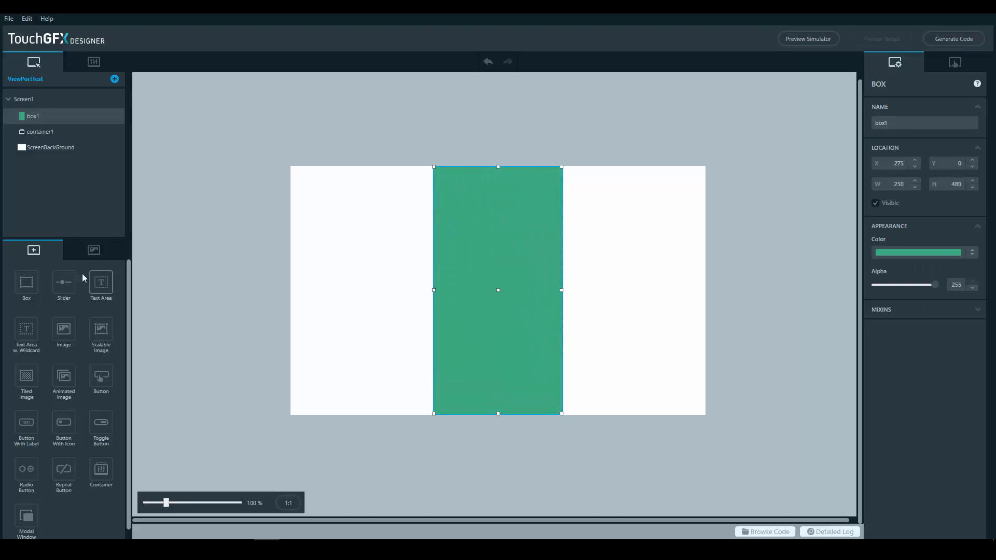
# Insert the Bird_eat_coin.png image on Screen1 and place it at X 26, Y 36, partly overlapping the green box
pyautogui.click(93, 251)
pyautogui.click(60, 289)
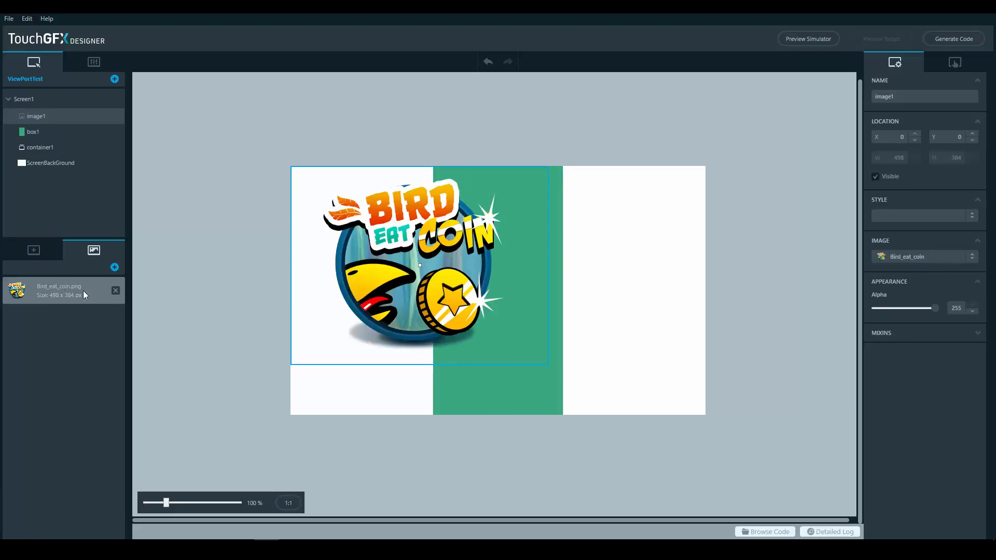
pyautogui.moveTo(409, 272); pyautogui.dragTo(422, 293)
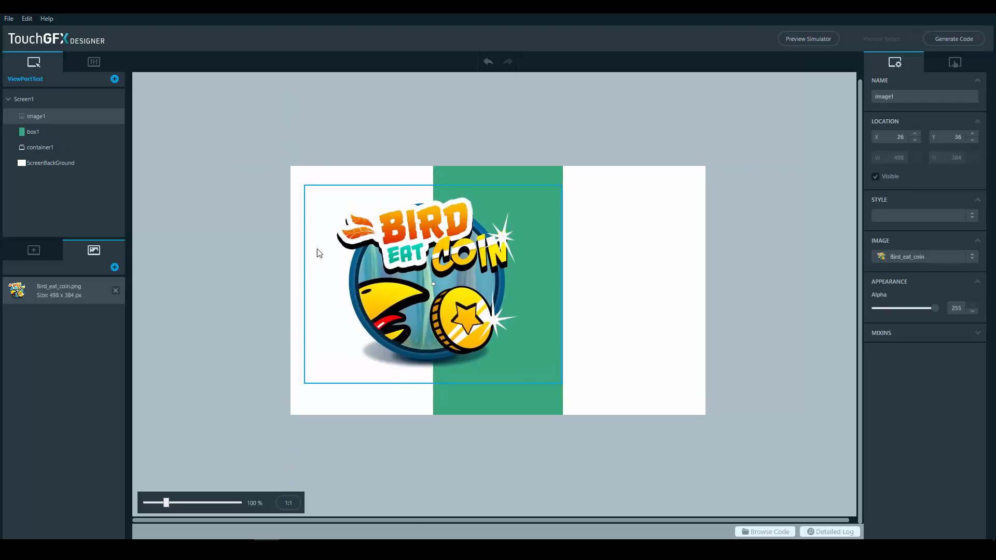
# Move image1 and box1 together into container1 and launch the simulator preview
pyautogui.keyDown('ctrl'); pyautogui.click(49, 134); pyautogui.keyUp('ctrl')
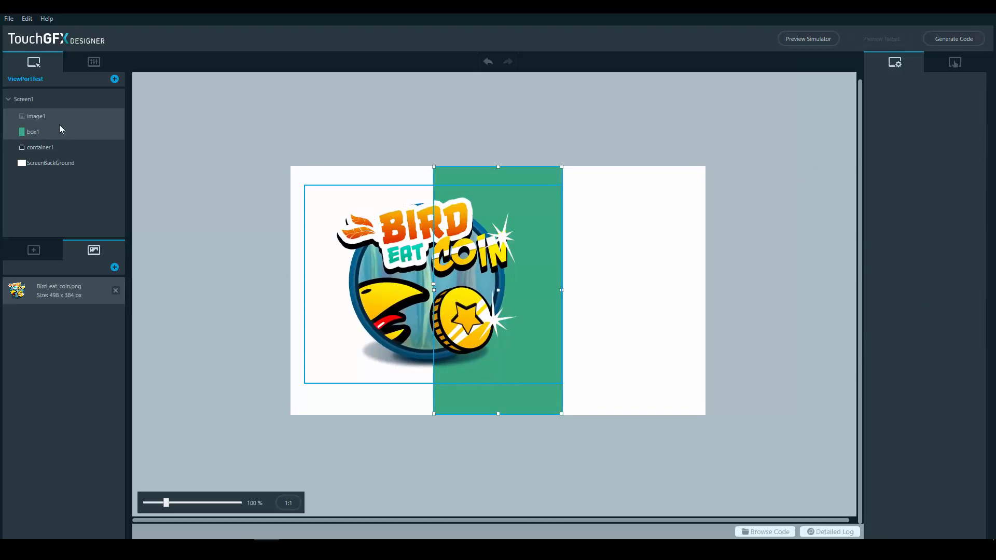
pyautogui.moveTo(63, 121); pyautogui.dragTo(59, 148)
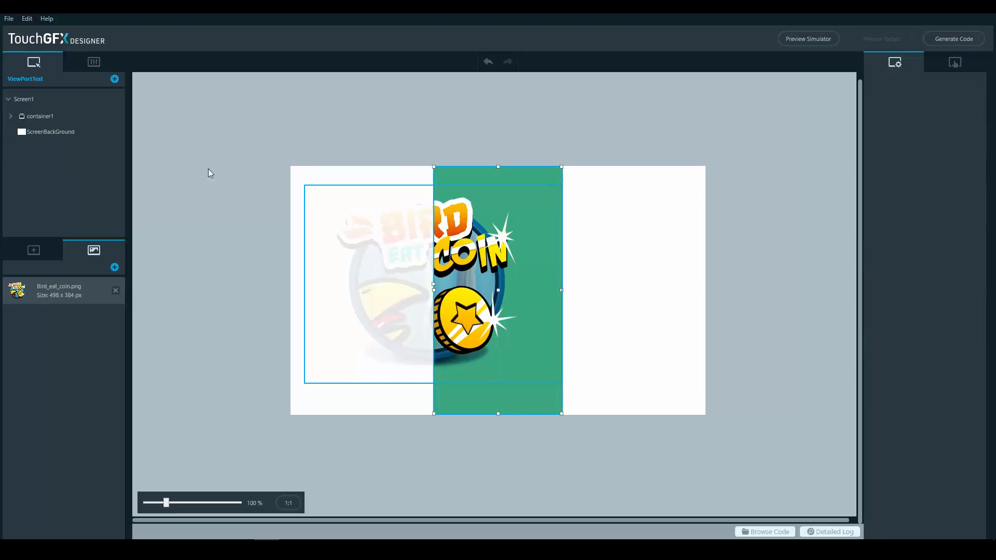
pyautogui.click(490, 135)
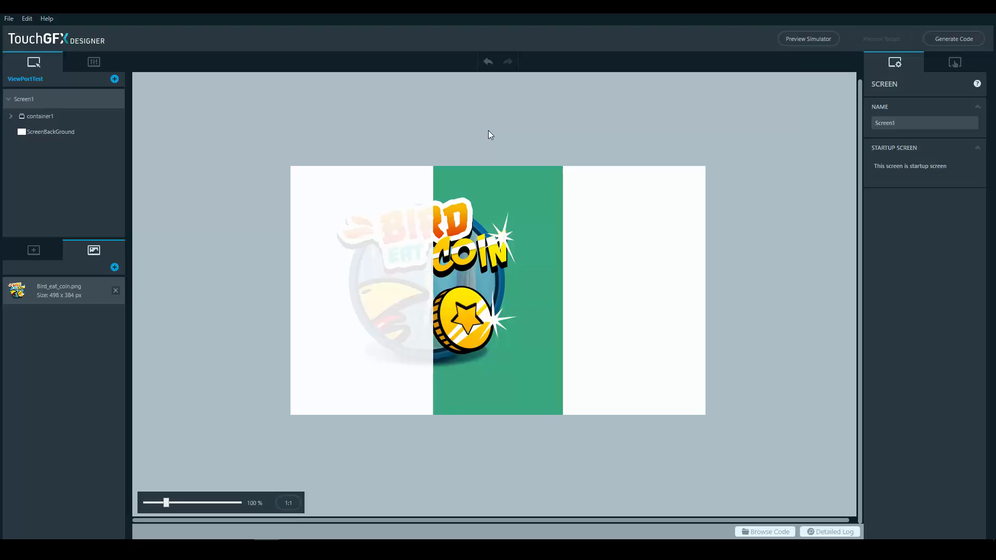
pyautogui.click(819, 43)
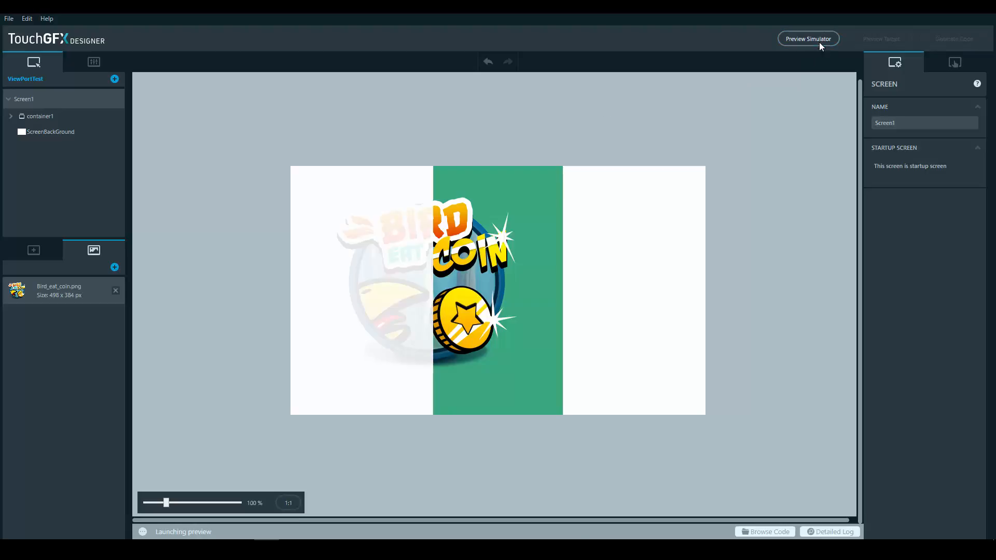